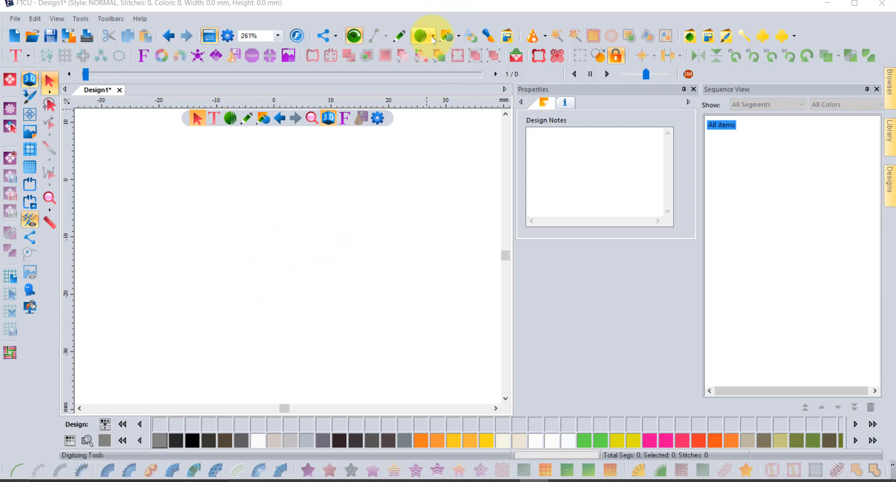
Step: Draw a horizontal ellipse about 46 mm by 25.8 mm and convert it to a Fancy fill
left_click(448, 37)
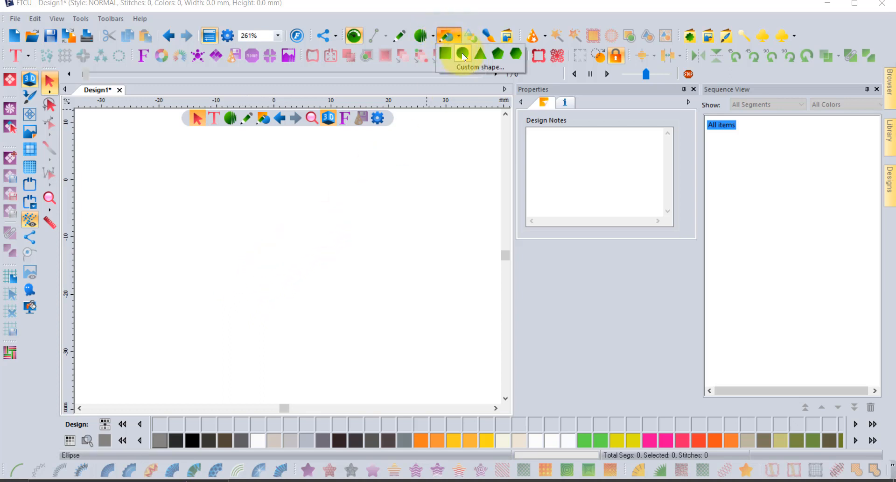
left_click(463, 56)
left_click_drag(169, 205, 431, 352)
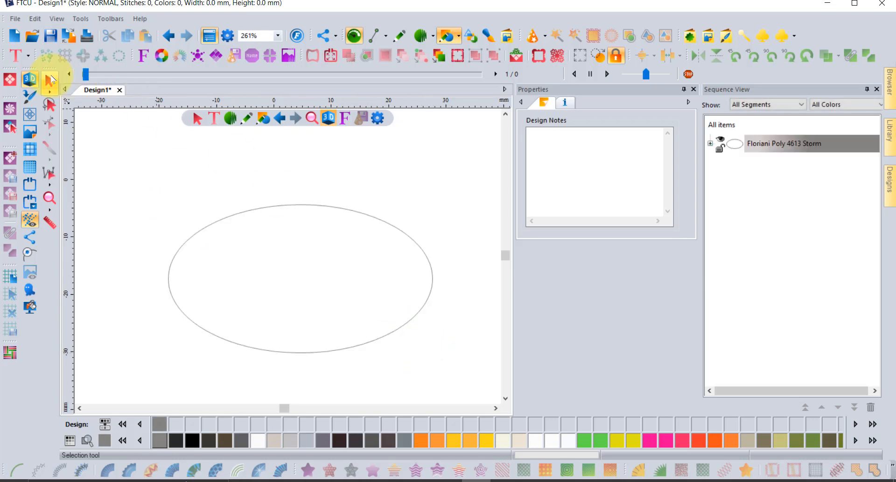
left_click(52, 80)
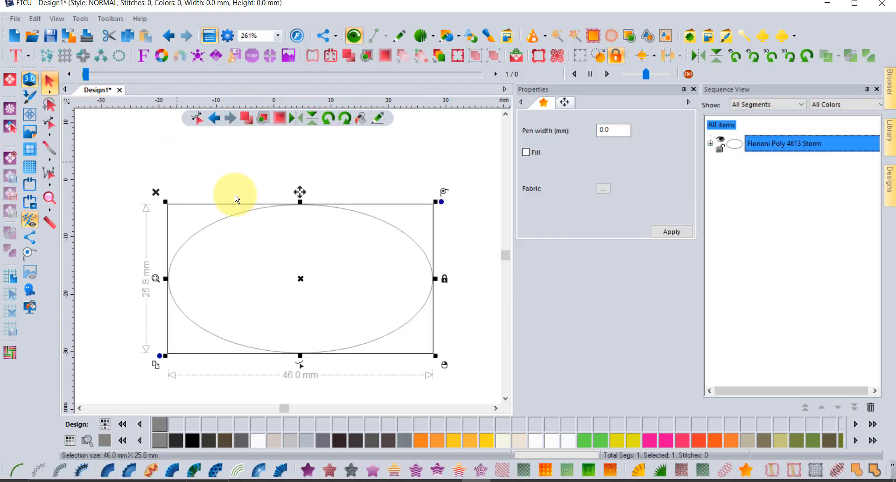
left_click(330, 470)
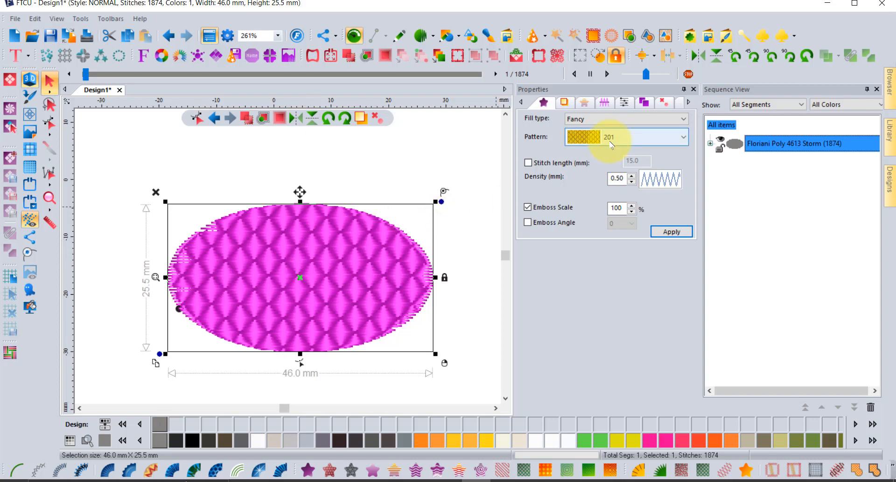
Step: Change the ellipse's fancy fill pattern to 271 and apply it
left_click(672, 140)
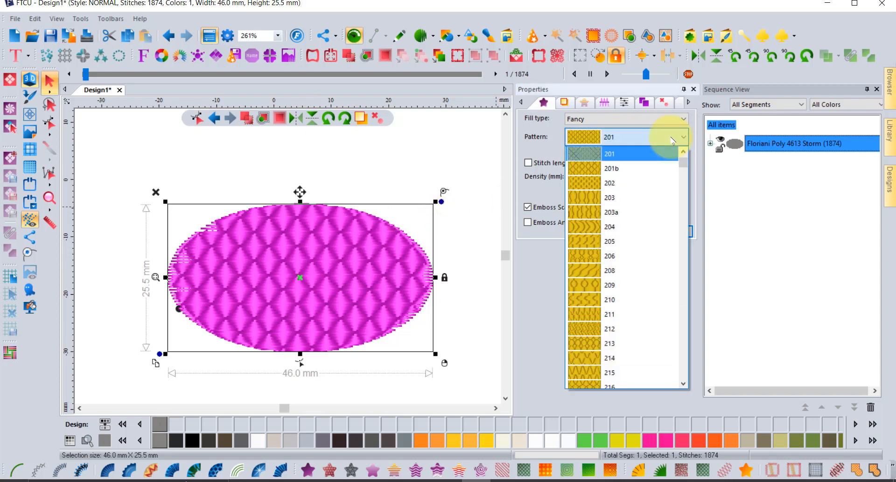
scroll(672, 140, "down", 3)
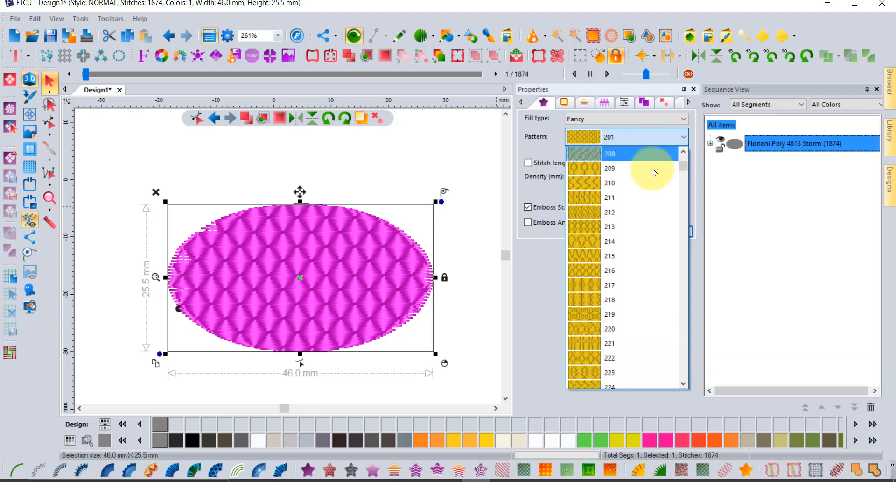
scroll(650, 207, "down", 7)
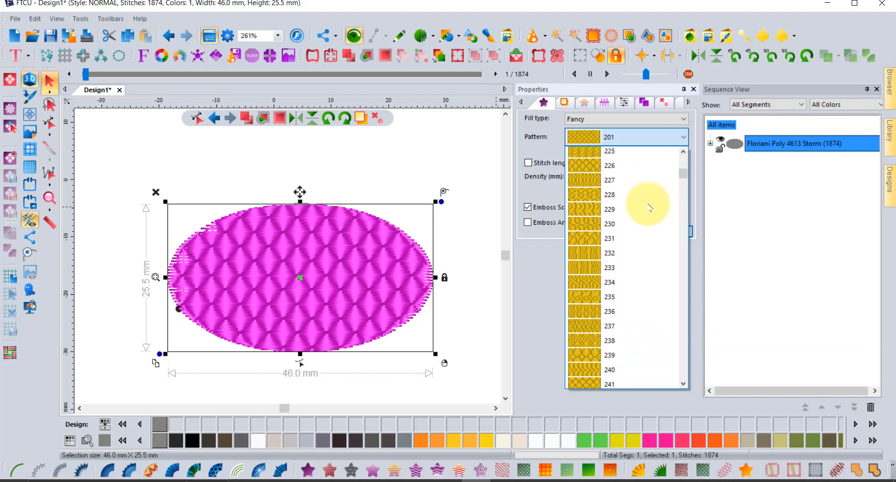
scroll(649, 208, "down", 3)
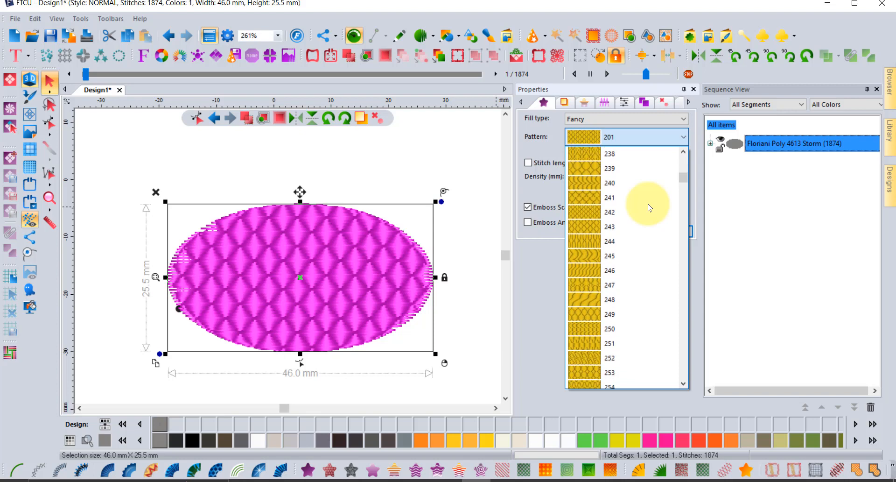
scroll(653, 206, "down", 3)
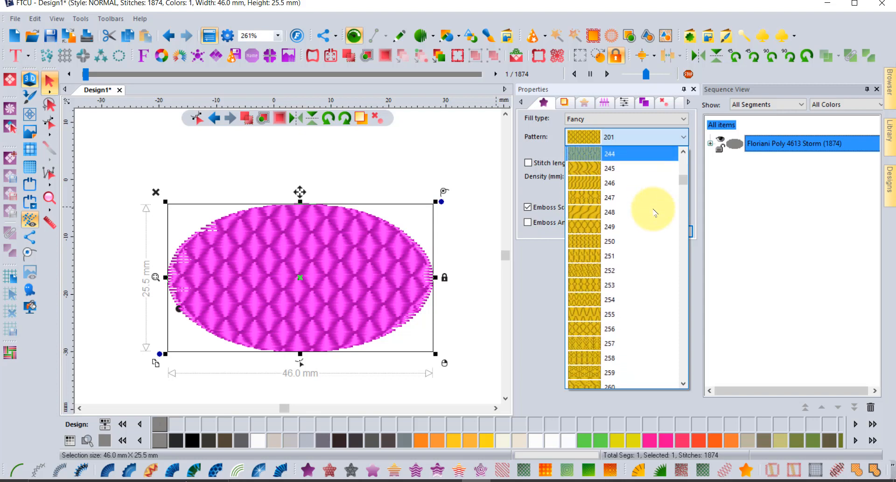
scroll(655, 213, "down", 2)
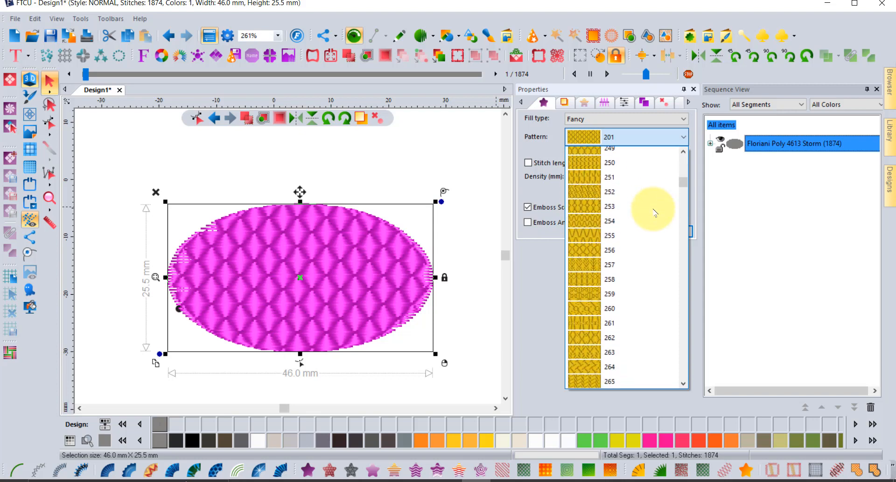
scroll(653, 210, "down", 2)
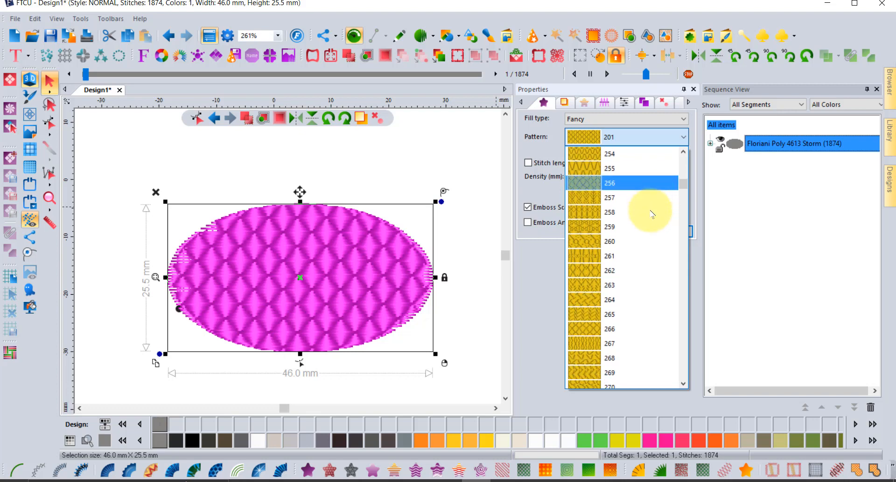
scroll(652, 213, "down", 2)
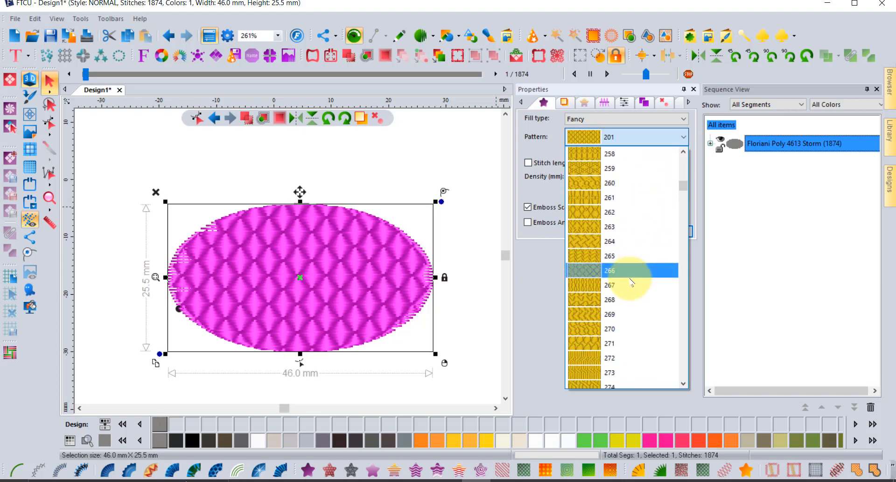
left_click(602, 343)
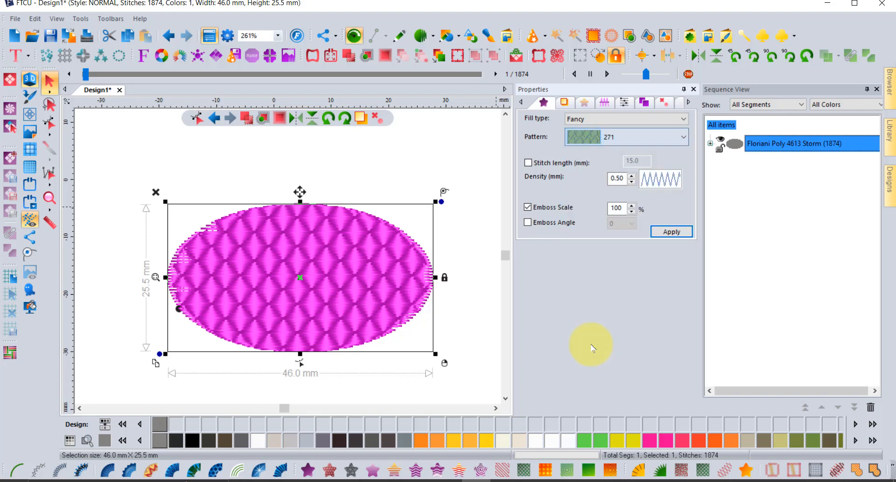
left_click(668, 232)
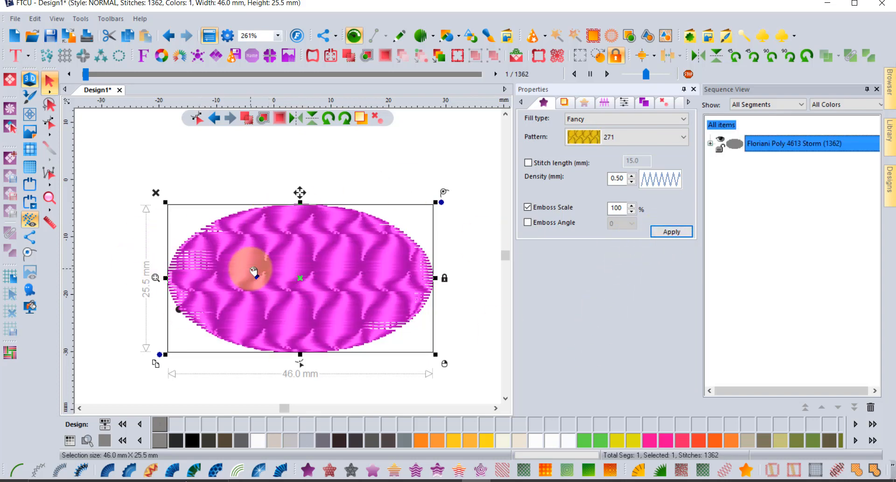
left_click(282, 274)
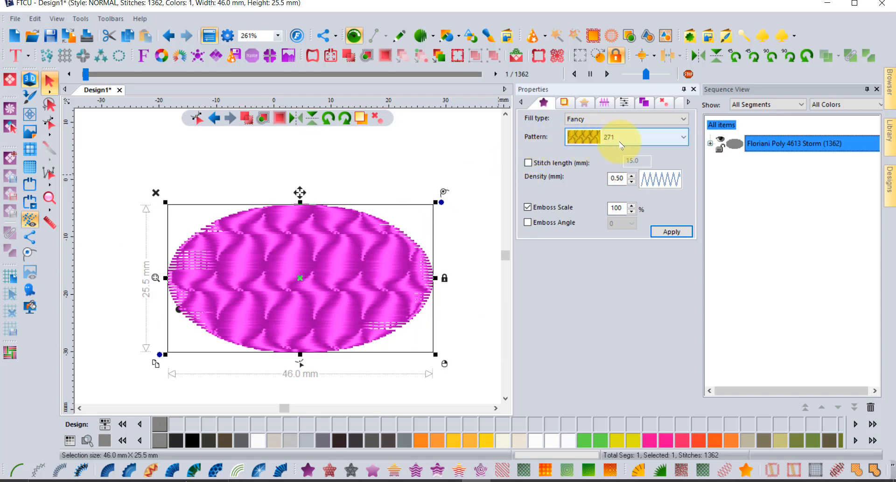
left_click(301, 285)
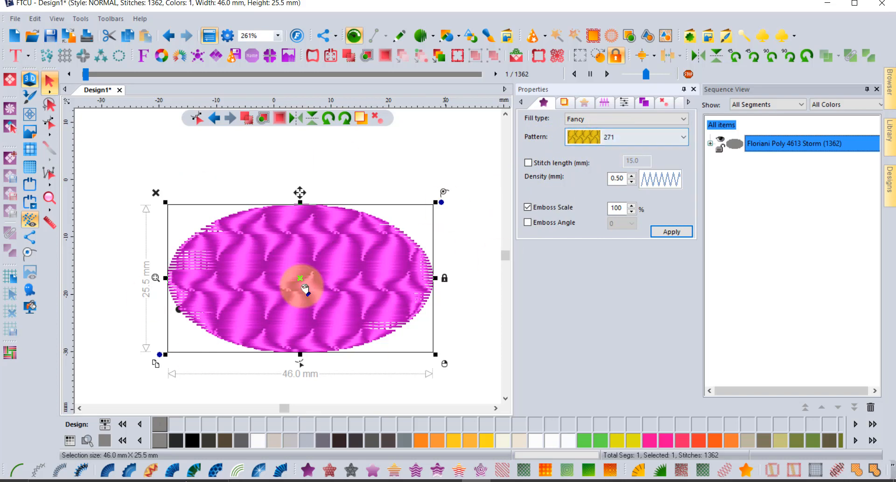
left_click(335, 174)
scroll(334, 174, "down", 2)
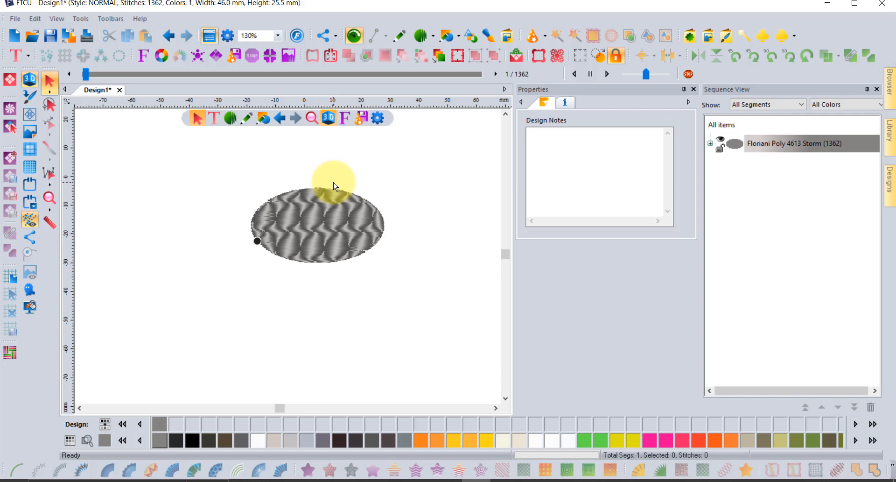
left_click(358, 214)
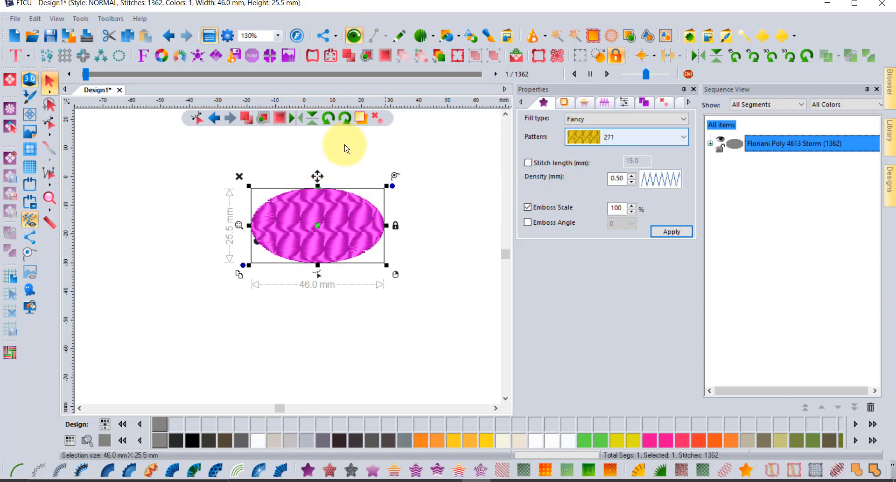
left_click(347, 160)
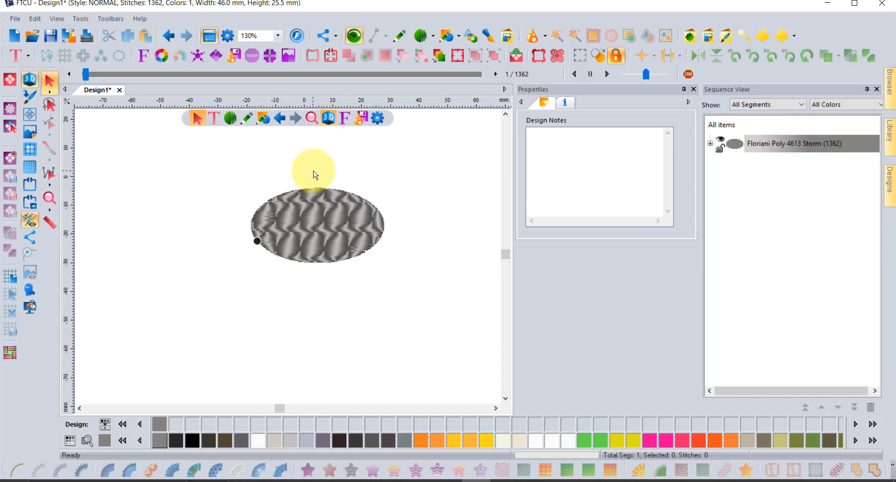
Step: Load the fancy pattern file 271.vtl into the design for editing
left_click(81, 18)
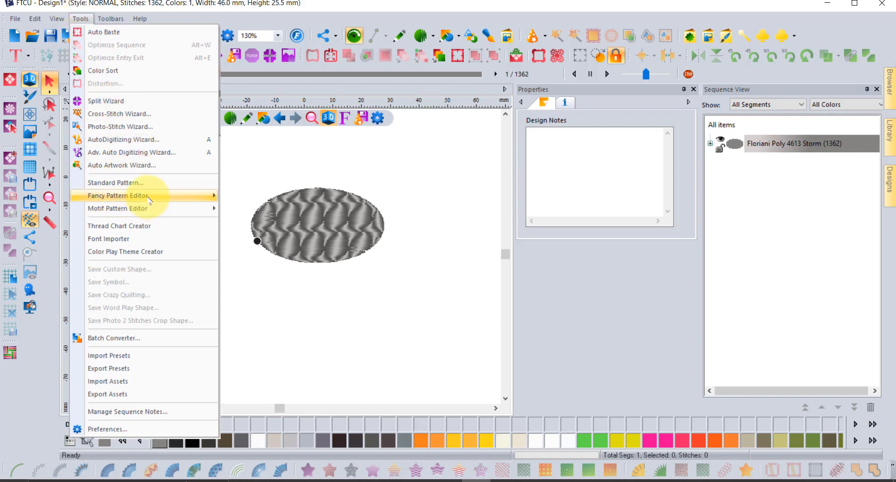
mouse_move(164, 201)
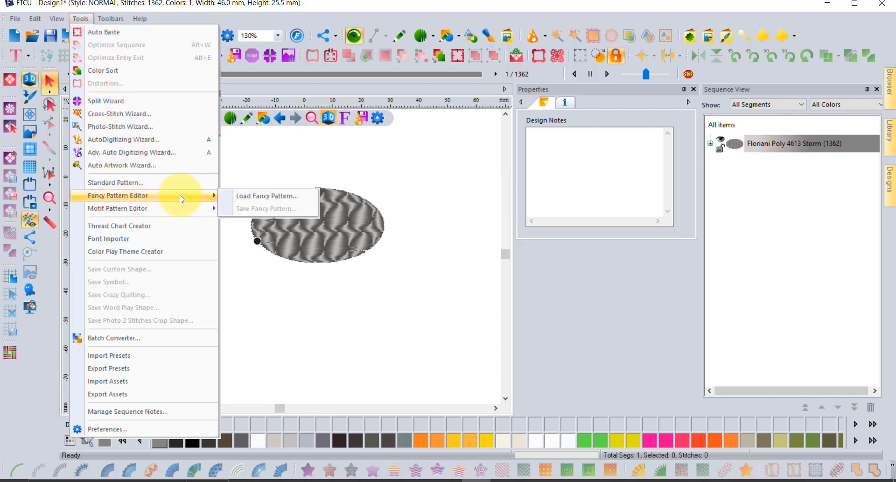
left_click(267, 196)
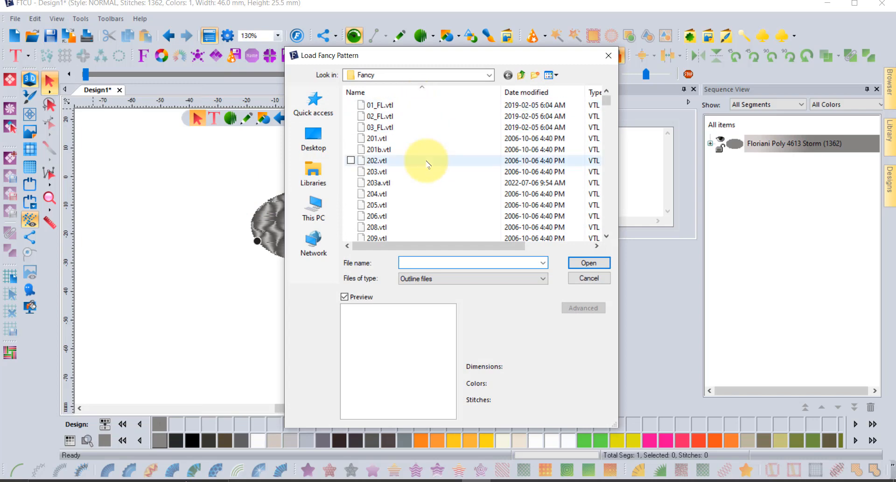
scroll(427, 163, "down", 1)
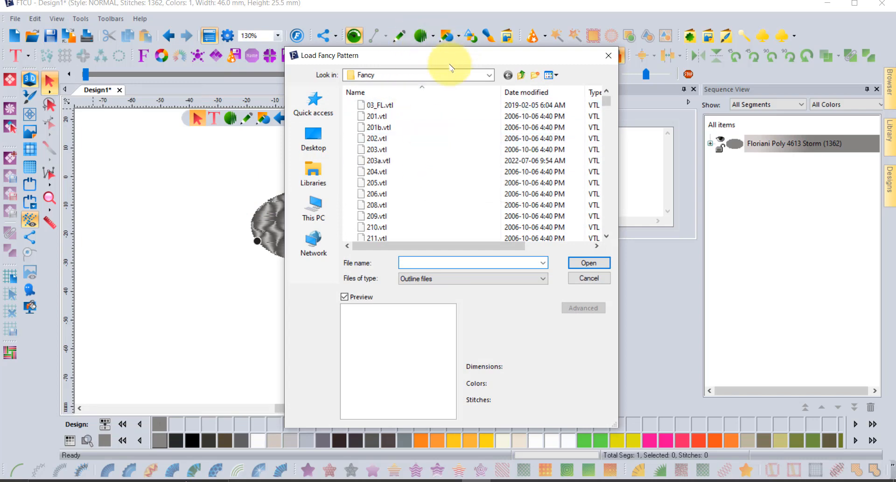
scroll(429, 159, "down", 7)
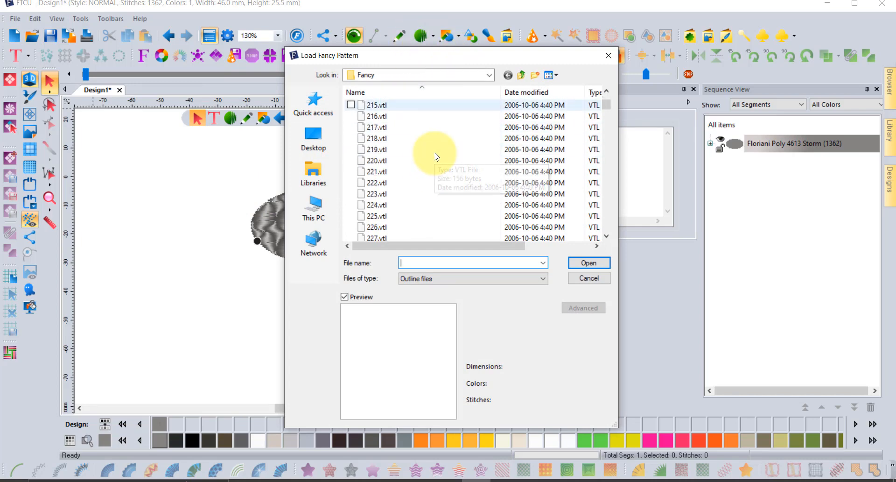
scroll(435, 156, "down", 9)
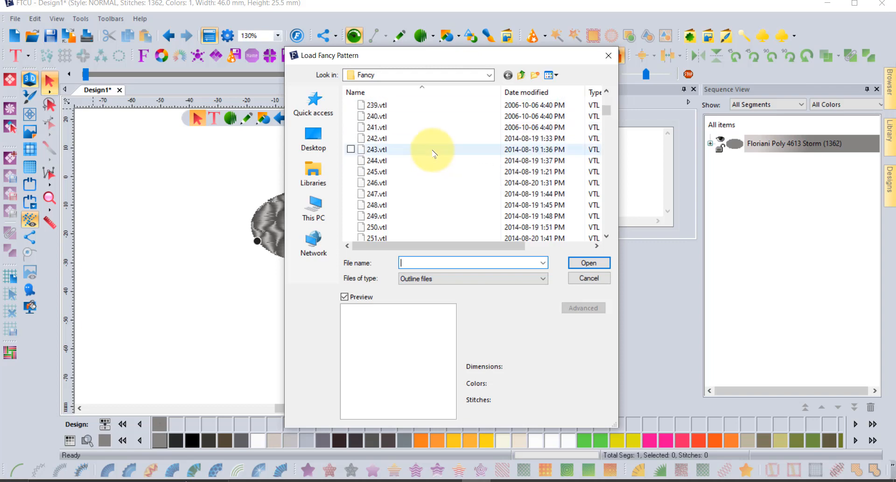
scroll(434, 153, "down", 5)
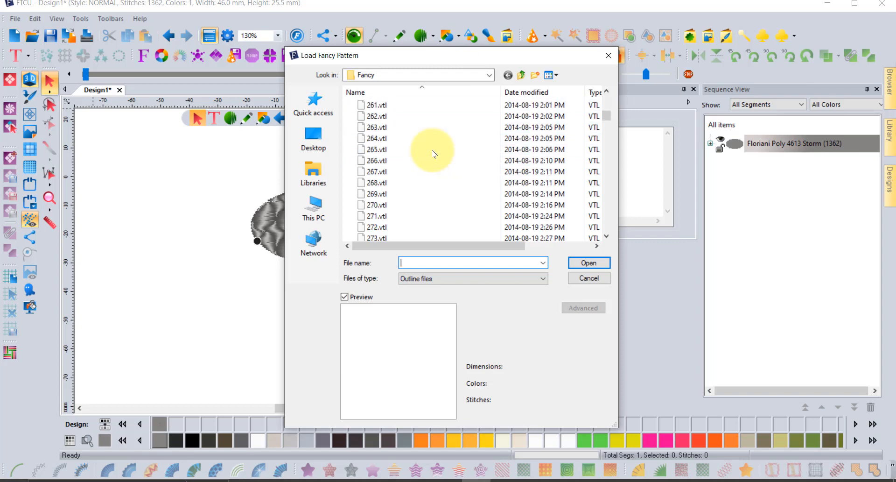
left_click(379, 194)
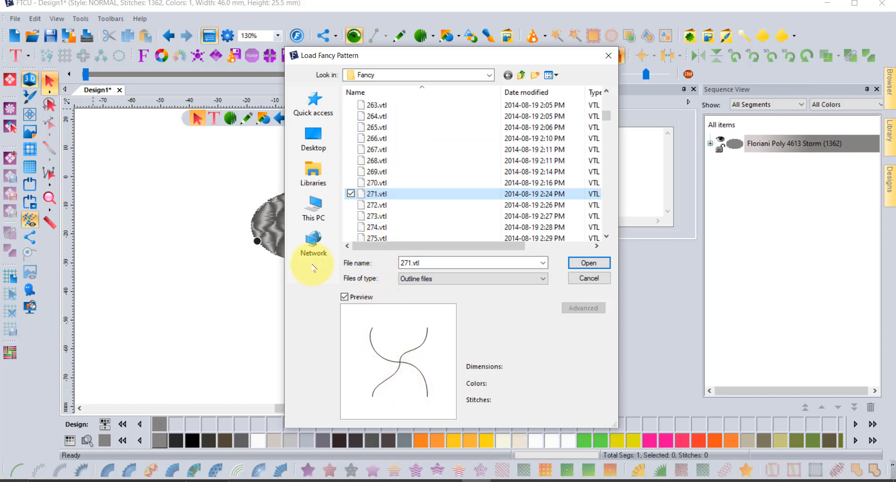
left_click(589, 263)
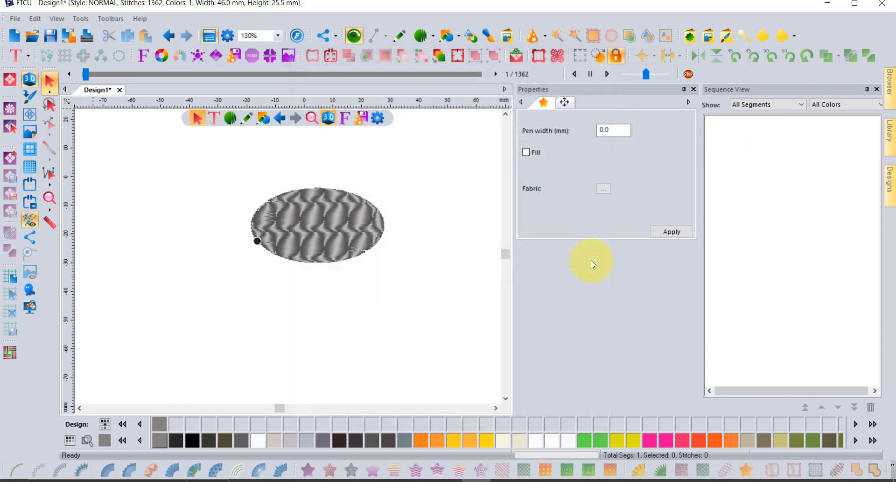
Step: Move the loaded pattern outline clear of the ellipse, past its upper-right edge, and recolour it Floriani Poly 6 Neon Pink
scroll(304, 256, "down", 3)
left_click_drag(303, 227, 433, 215)
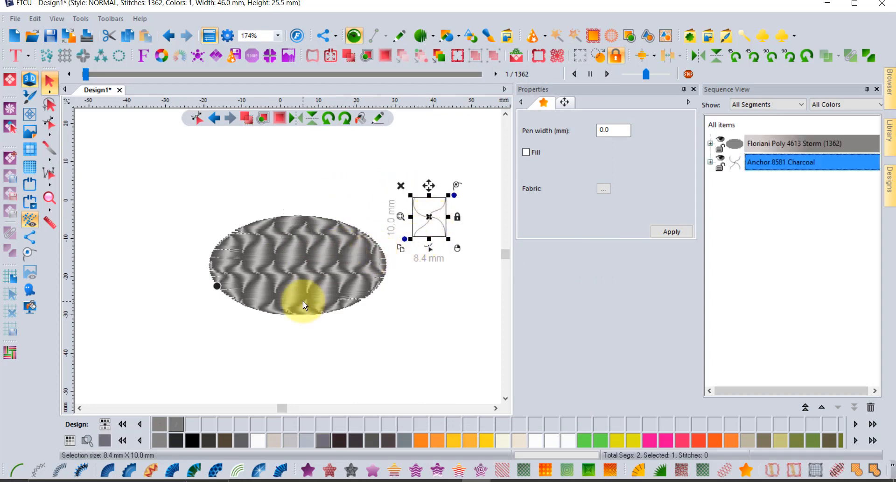
scroll(304, 299, "up", 3)
scroll(406, 209, "down", 3)
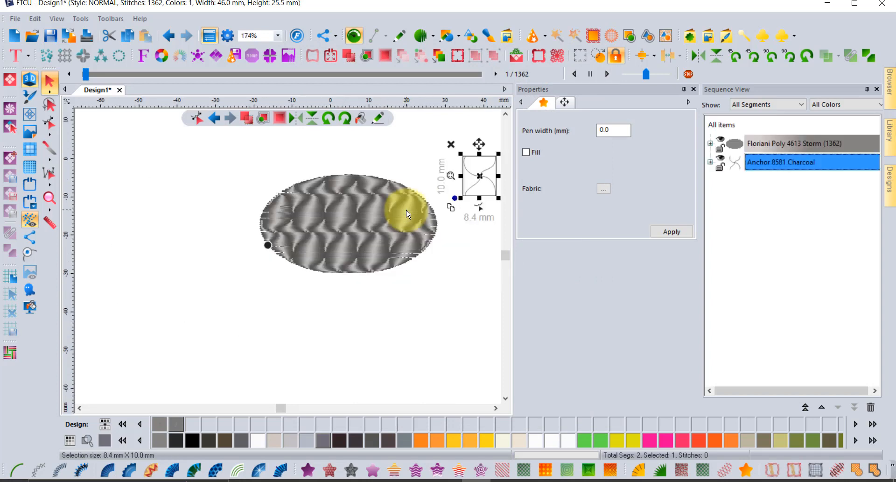
left_click(651, 441)
Step: Overlay the pink outline on the ellipse's stitching to compare it, and place it on empty canvas below the ellipse's left end
left_click_drag(484, 183, 310, 238)
scroll(307, 254, "up", 2)
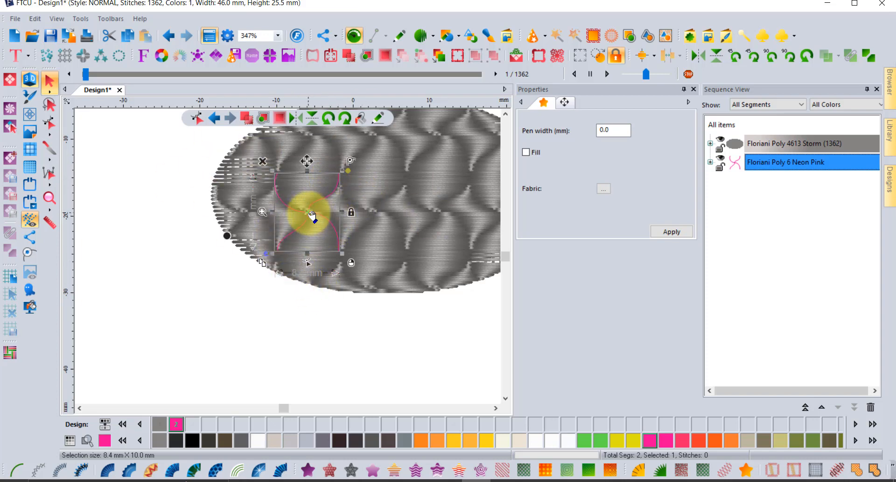
left_click_drag(312, 215, 181, 321)
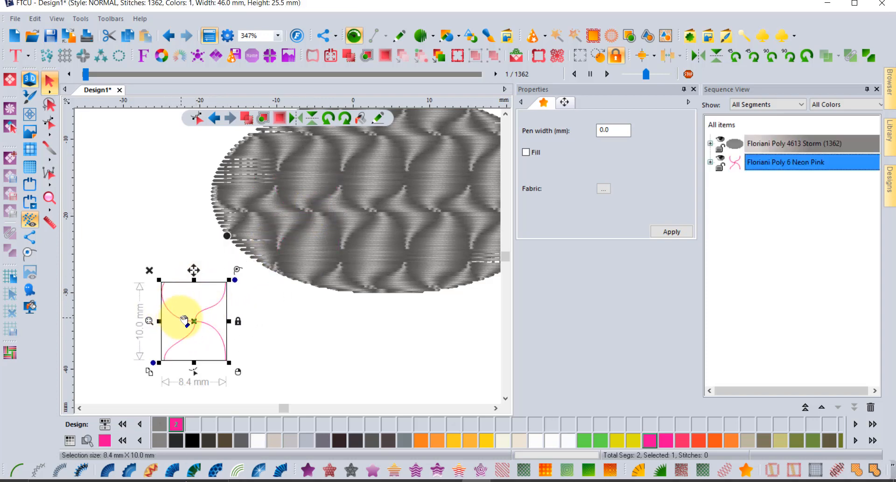
Step: Add an outline point midway along the pink pattern's upper-left curve
left_click(48, 123)
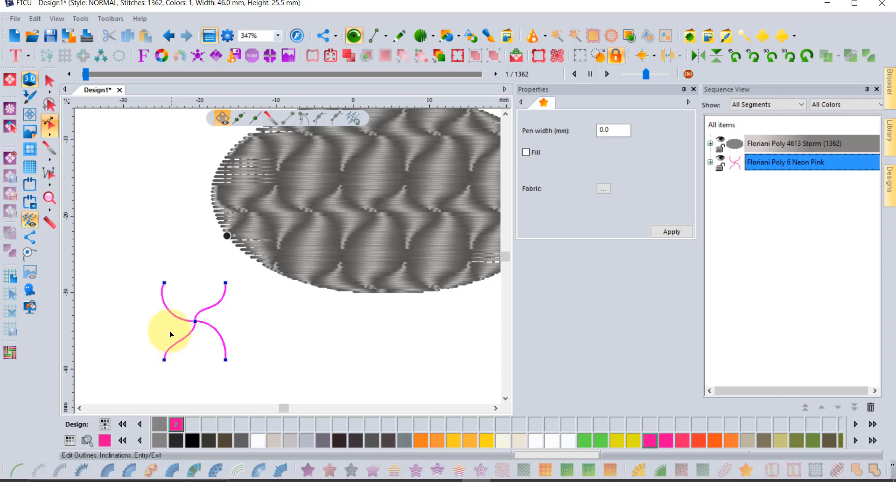
right_click(170, 312)
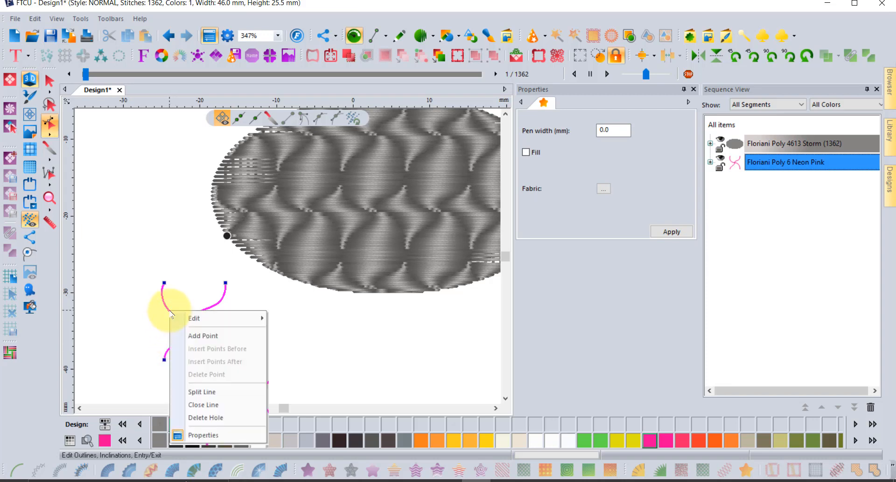
left_click(205, 336)
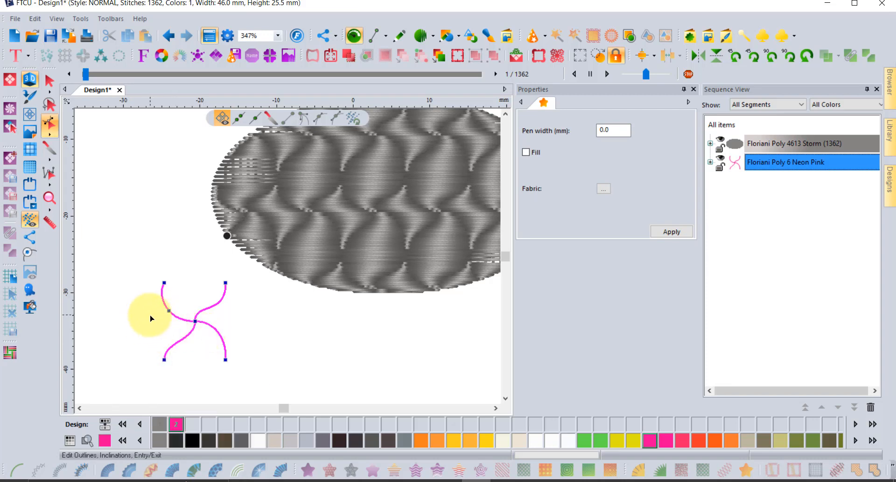
Step: Move the added point on the pink pattern's upper-left curve up and to the right so the curve bows the other way
scroll(154, 316, "up", 2)
left_click_drag(185, 306, 217, 276)
scroll(274, 304, "down", 2)
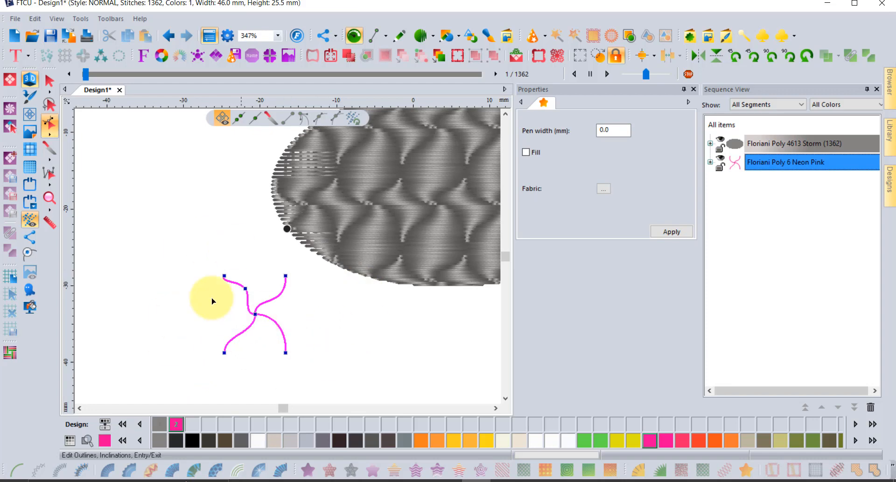
Step: Add an outline point midway along the pink pattern's lower-right curve and move it down and to the left to reshape the curve
right_click(281, 330)
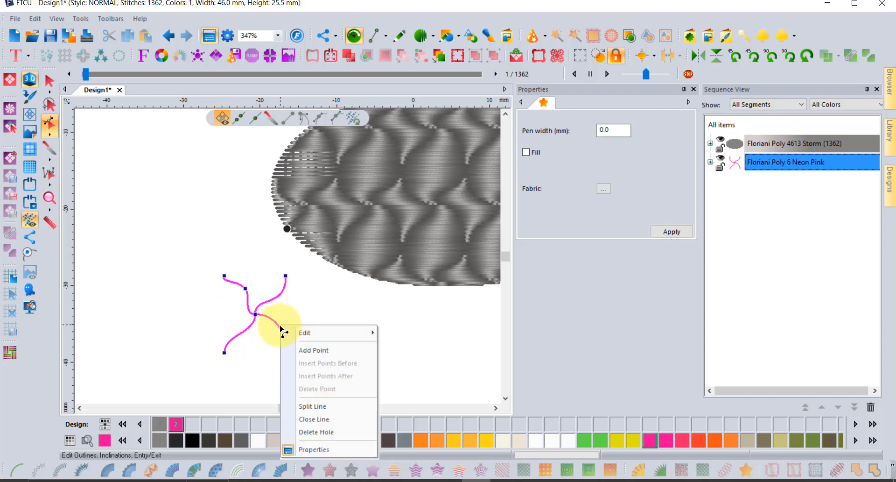
left_click(301, 347)
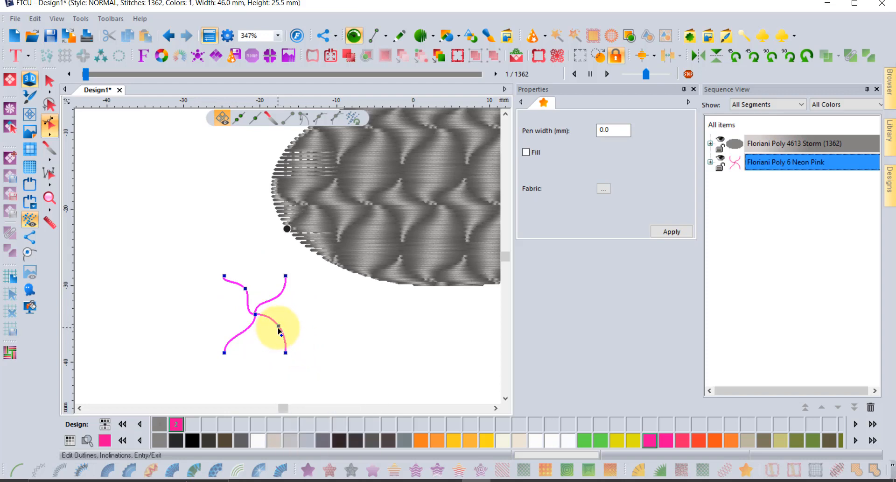
left_click_drag(277, 329, 265, 339)
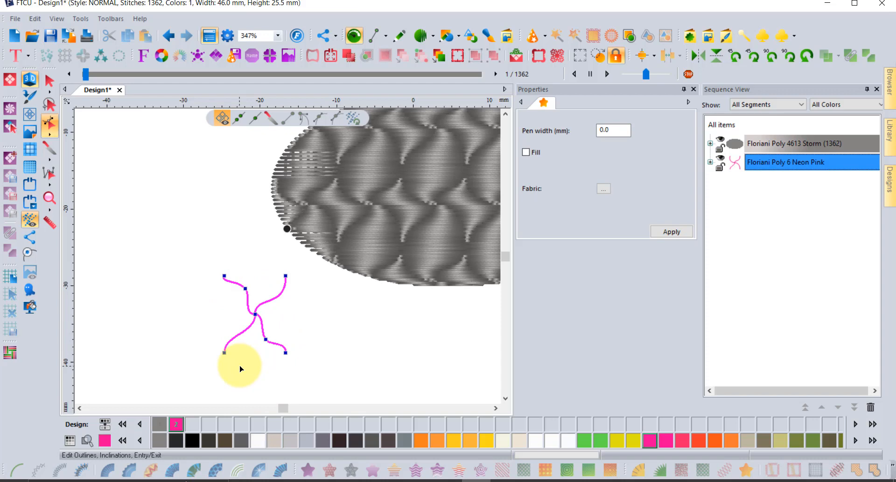
Step: Save the reshaped pink outline as a new fancy pattern named 271a in the Fancy patterns folder
left_click(49, 79)
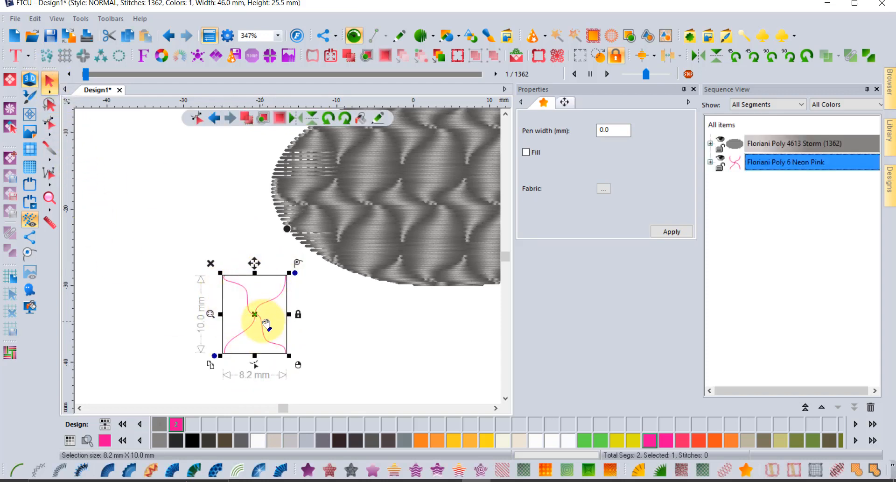
left_click(83, 20)
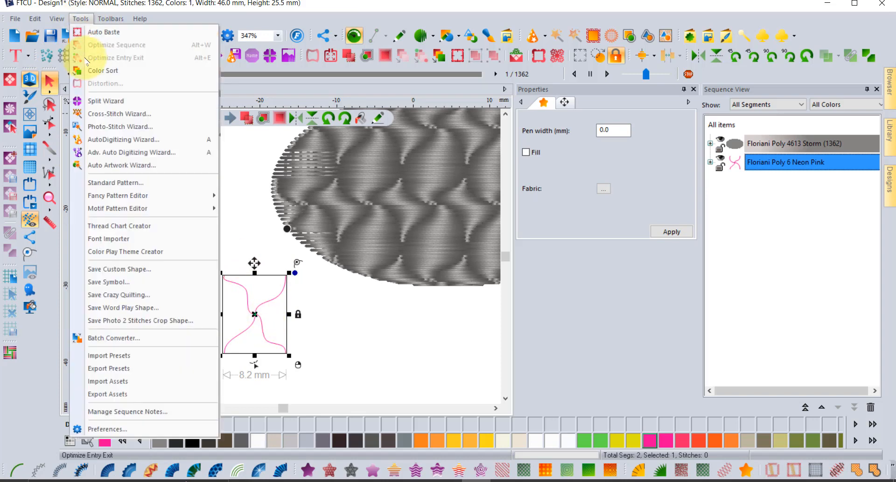
mouse_move(135, 201)
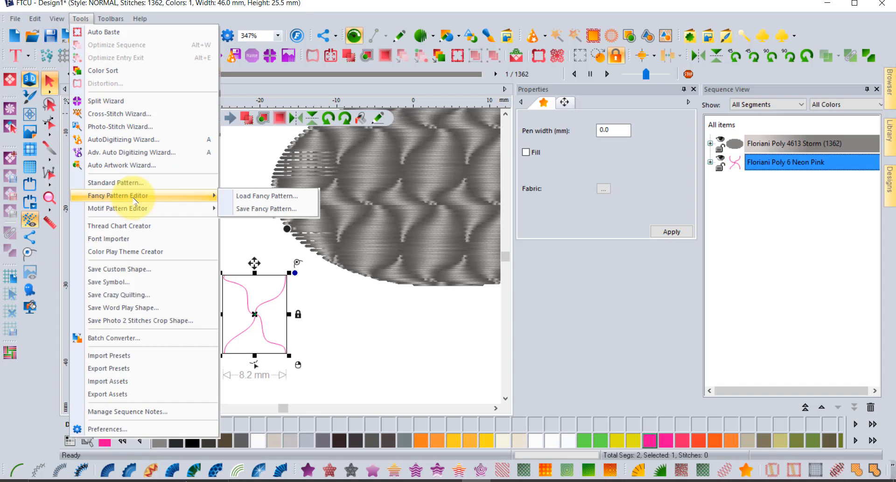
left_click(270, 211)
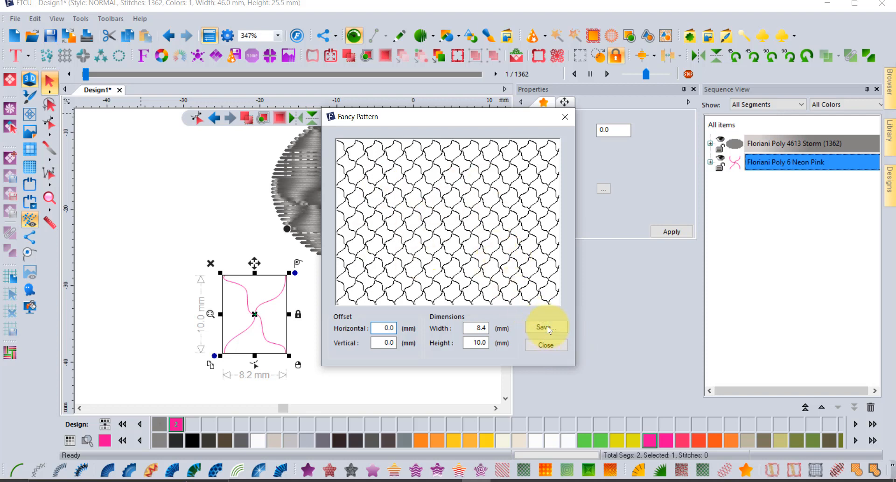
left_click(549, 328)
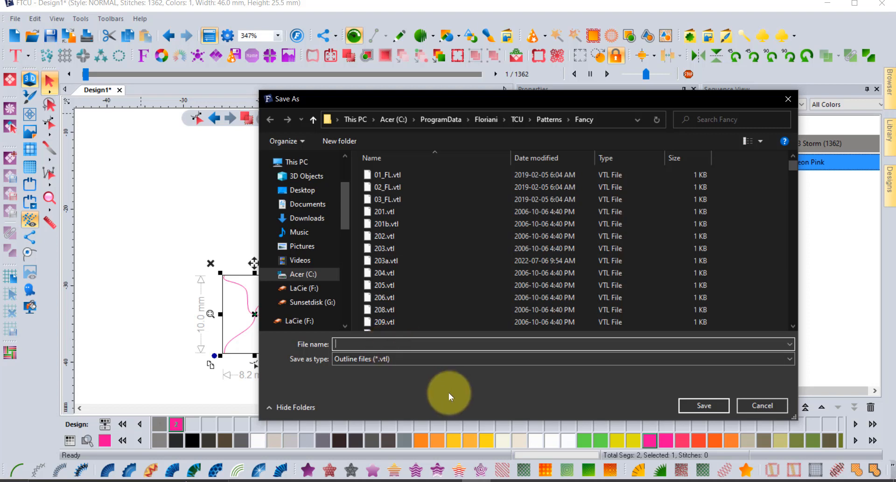
type("2")
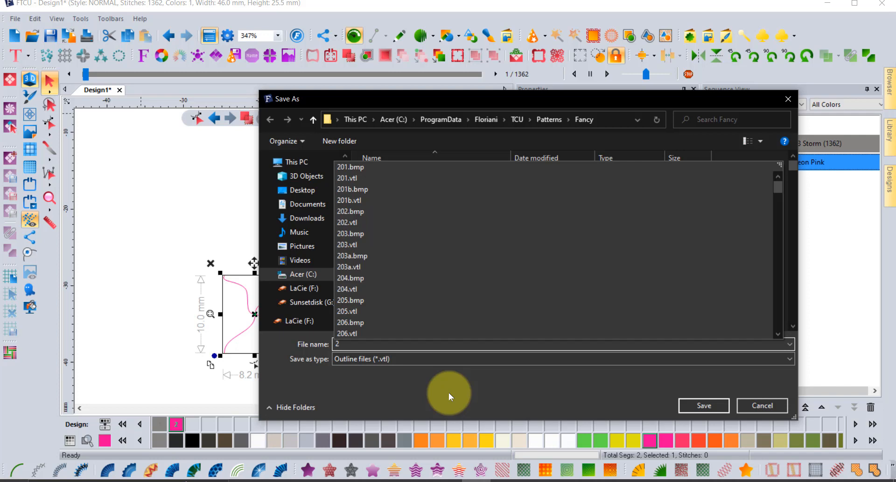
type("71")
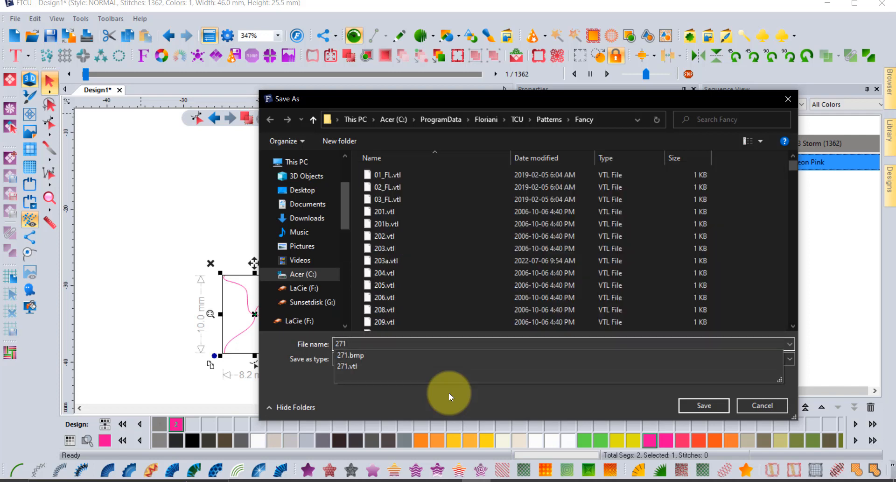
type("a")
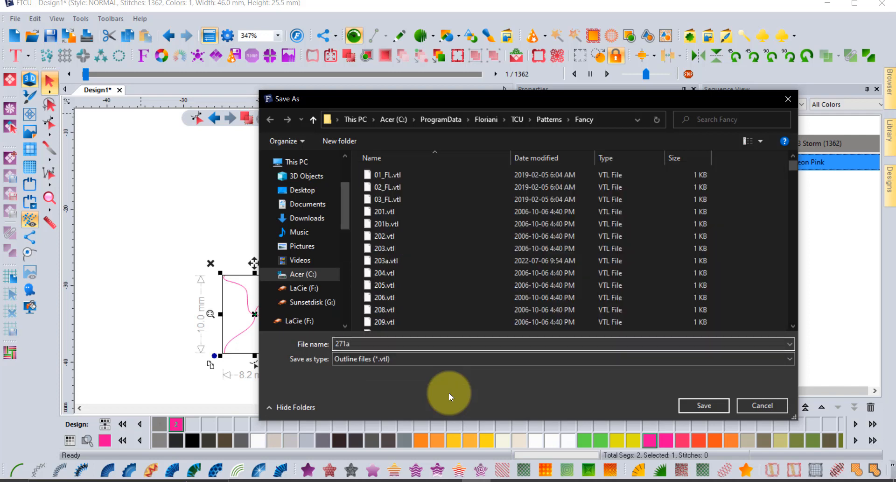
left_click(707, 405)
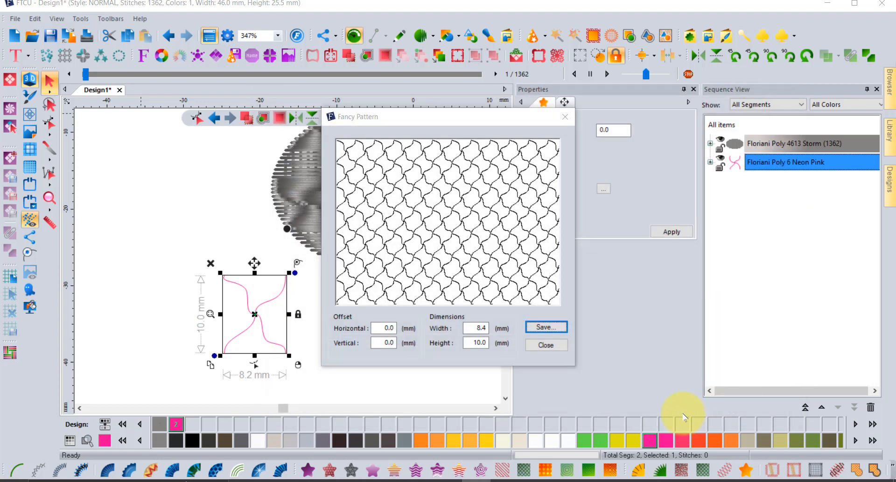
left_click(546, 345)
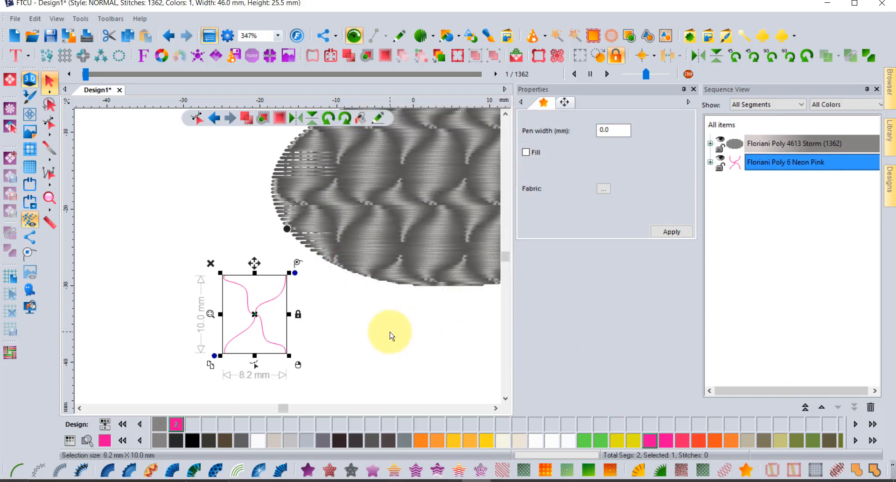
Step: Duplicate the stitched ellipse and place the copy below and to the right of the original
left_click(392, 335)
scroll(392, 336, "down", 2)
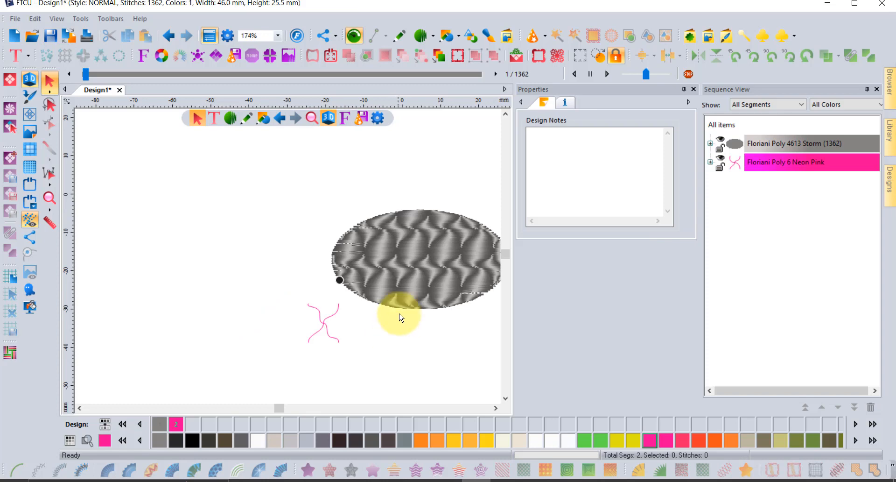
left_click(396, 236)
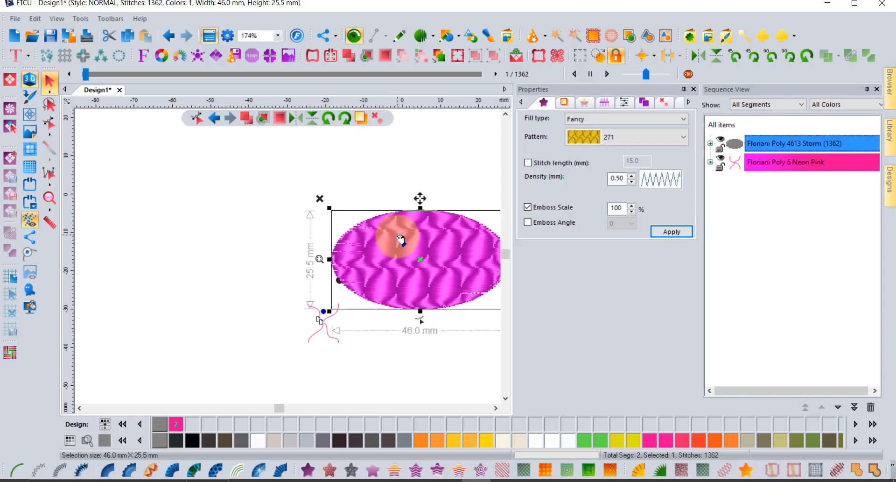
left_click(496, 407)
left_click(495, 408)
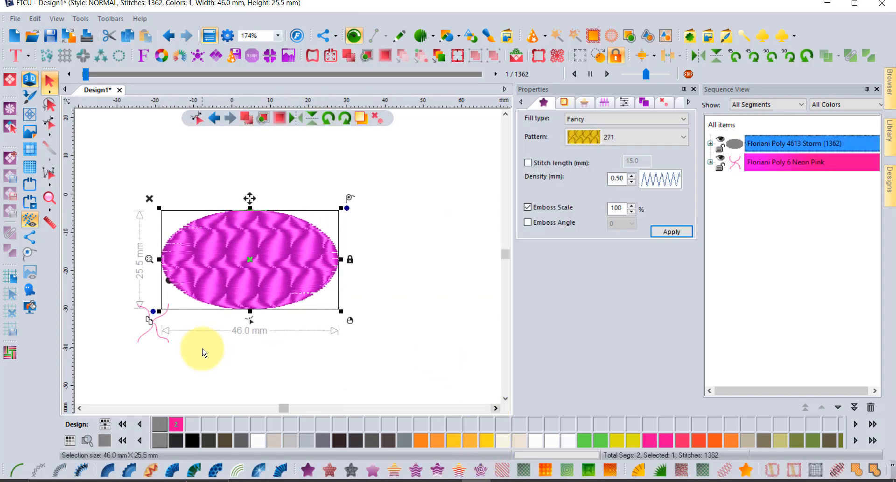
left_click(149, 320)
left_click_drag(269, 265, 405, 334)
Step: Apply the fancy fill pattern 271a to the copied ellipse and deselect it to compare both fills
left_click(638, 139)
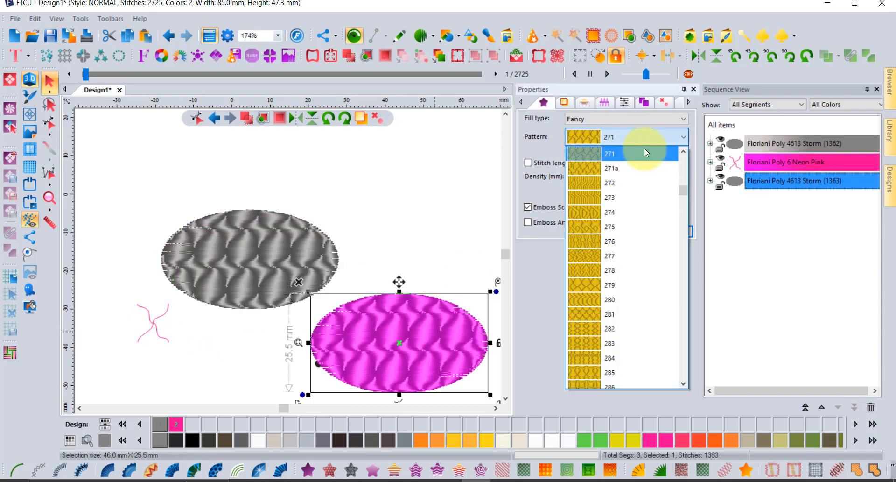
left_click(628, 171)
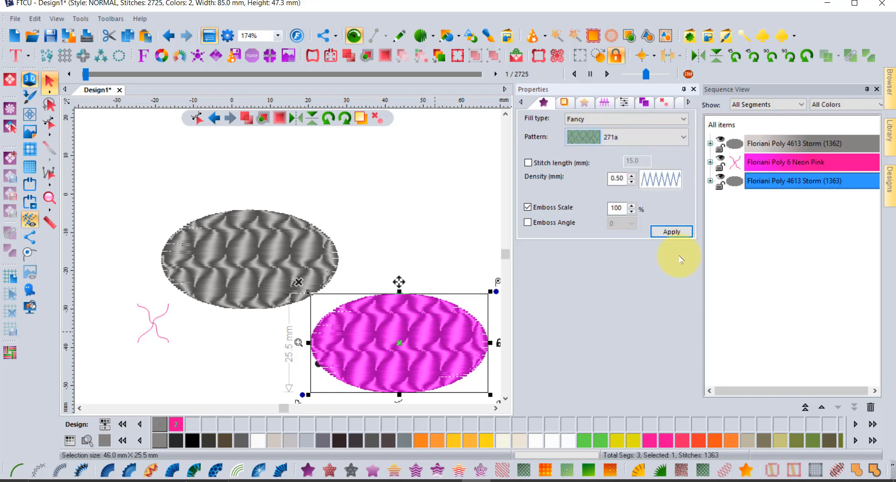
left_click(672, 232)
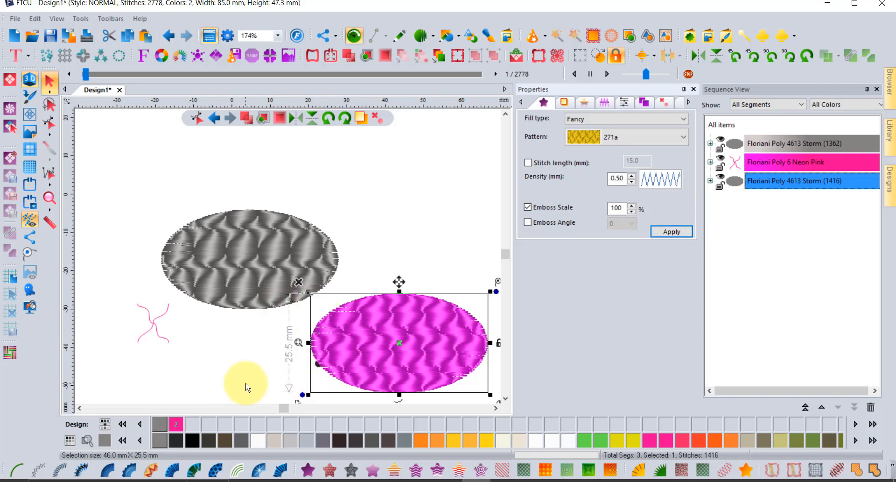
scroll(246, 384, "up", 1)
scroll(252, 357, "down", 1)
left_click(374, 362)
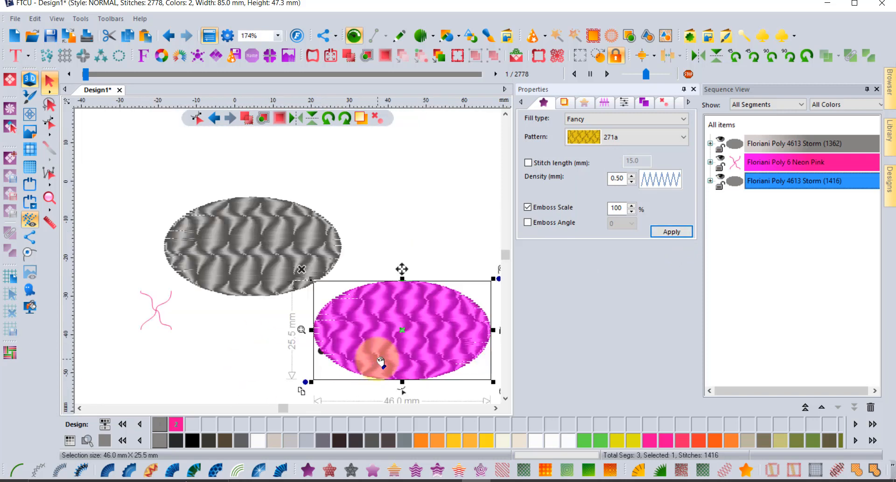
left_click(252, 336)
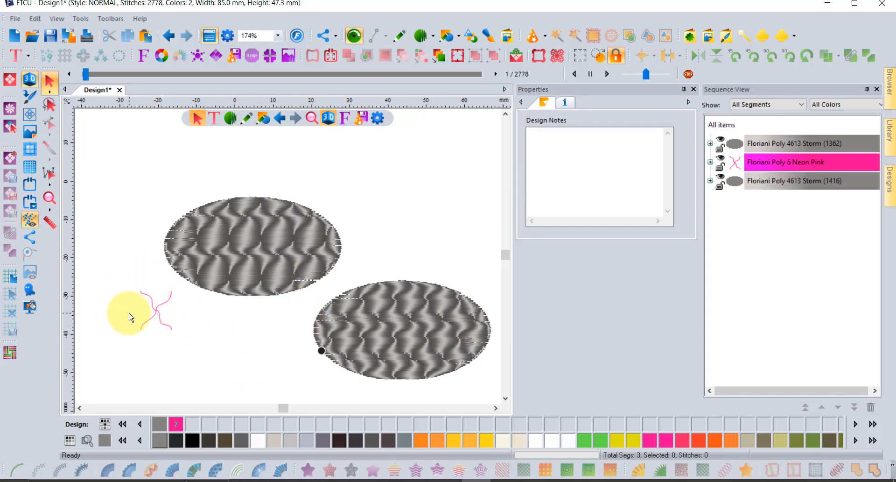
left_click(80, 20)
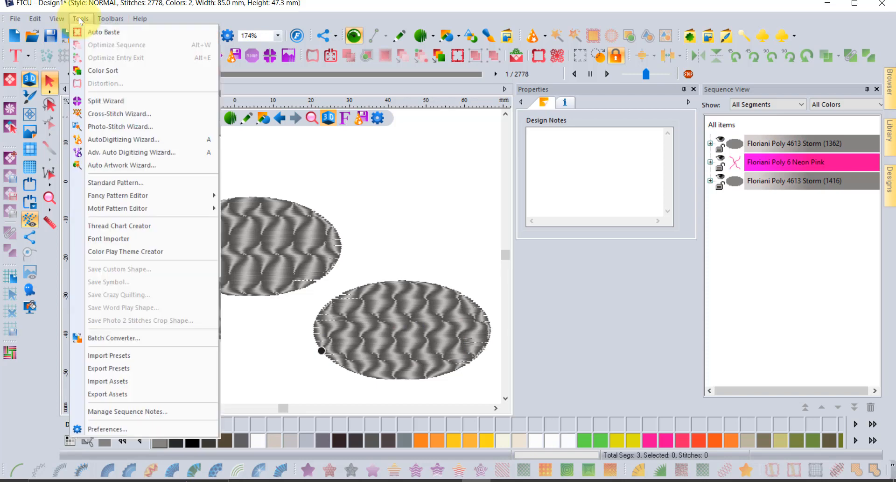
mouse_move(158, 196)
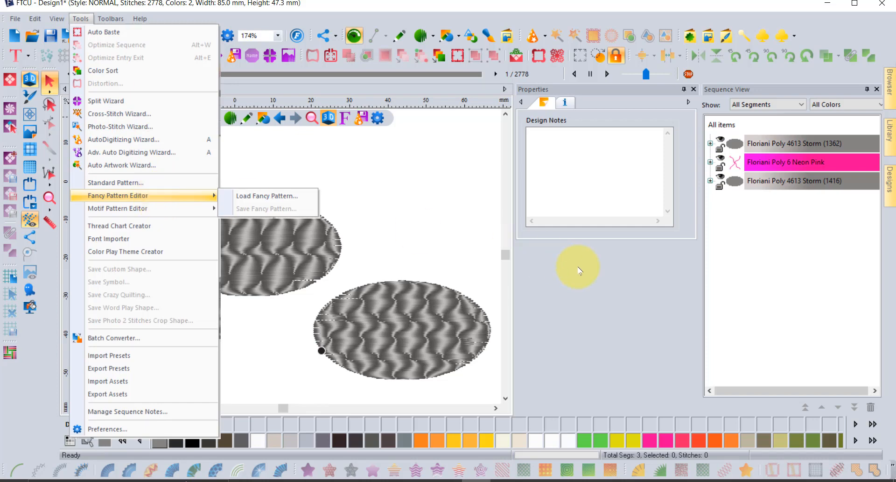
left_click(427, 194)
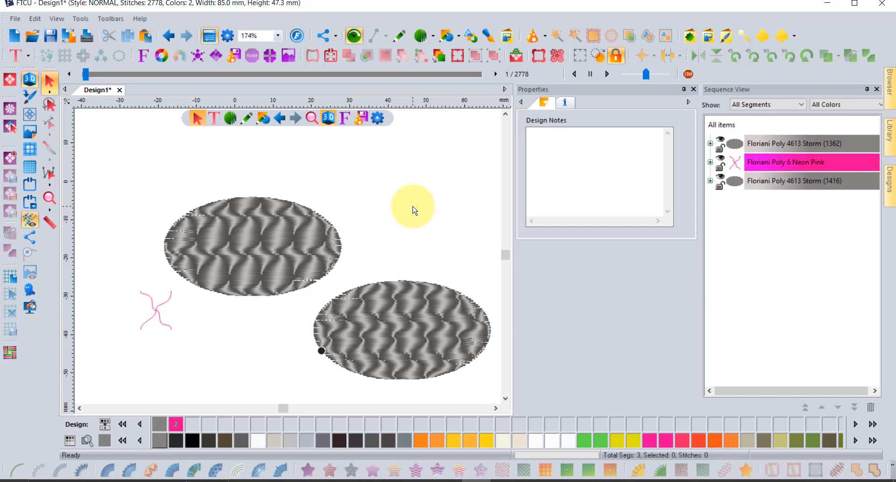
Step: Switch to the web browser and open the Free Classes page from the Floriani Workshop section of the Sunset Stitches site
left_click(236, 479)
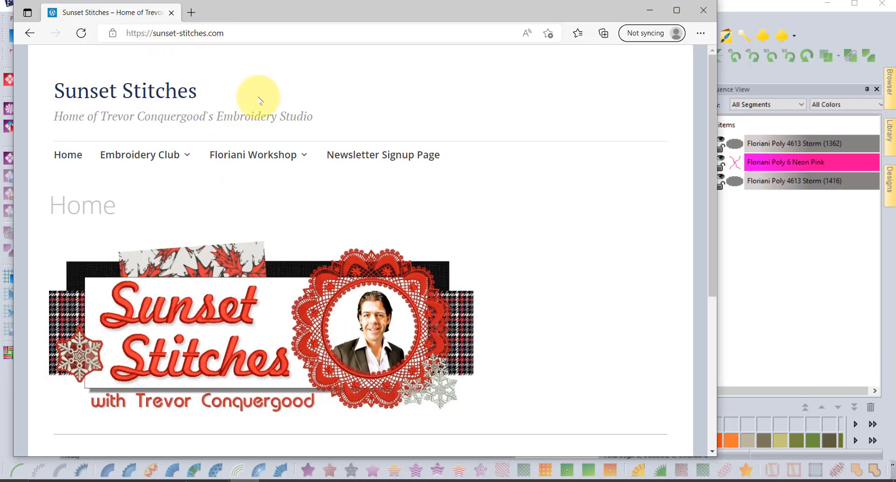
mouse_move(272, 159)
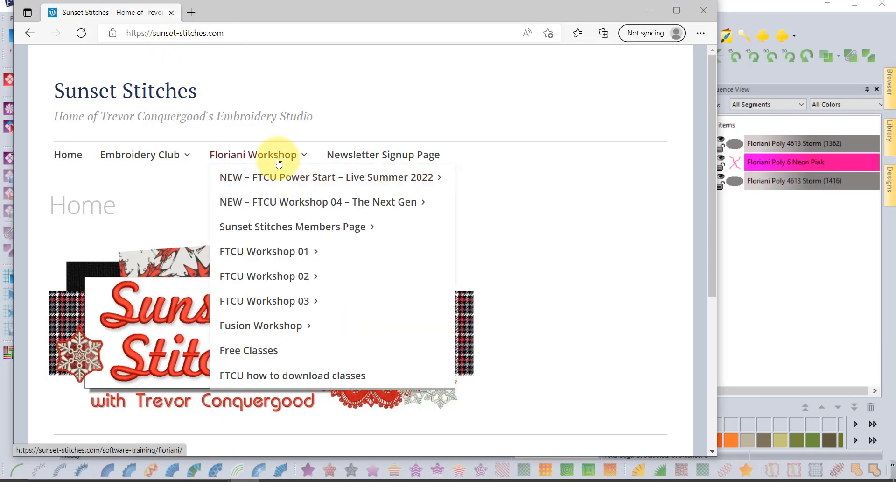
left_click(253, 353)
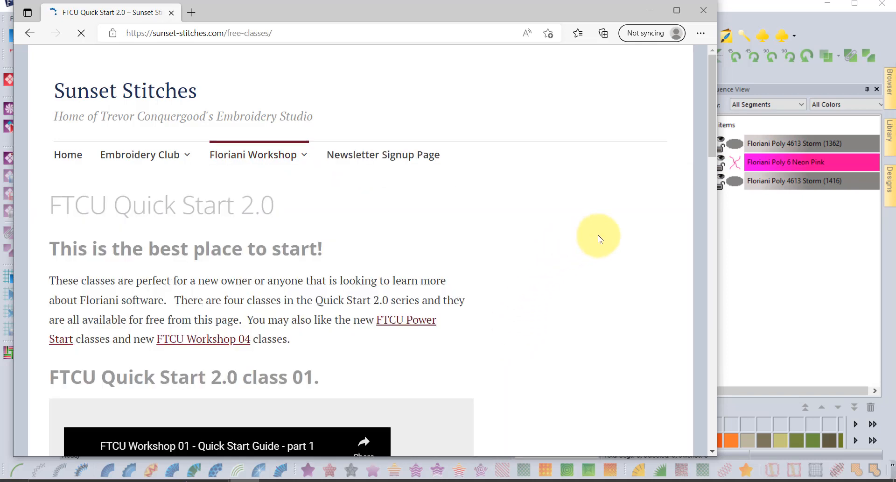
Step: Look through the FTCU Quick Start 2.0 class videos on the page, and return to the embroidery design
scroll(595, 239, "down", 2)
scroll(599, 240, "down", 2)
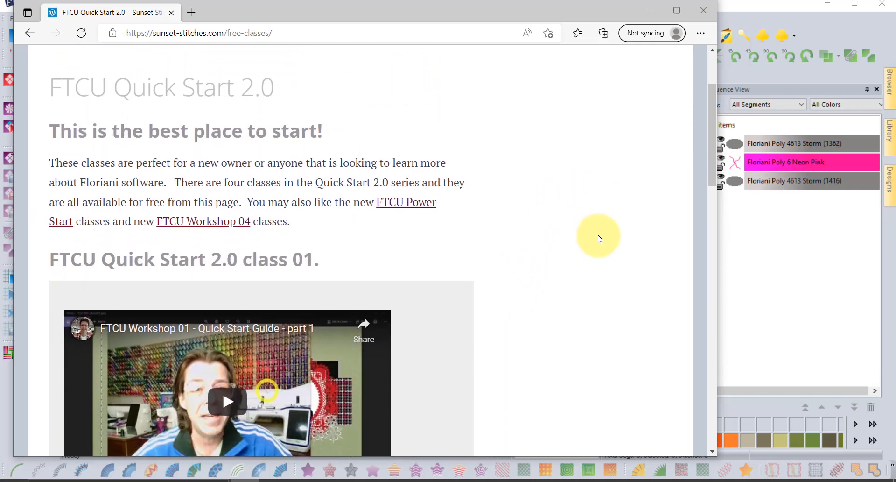
scroll(601, 240, "down", 2)
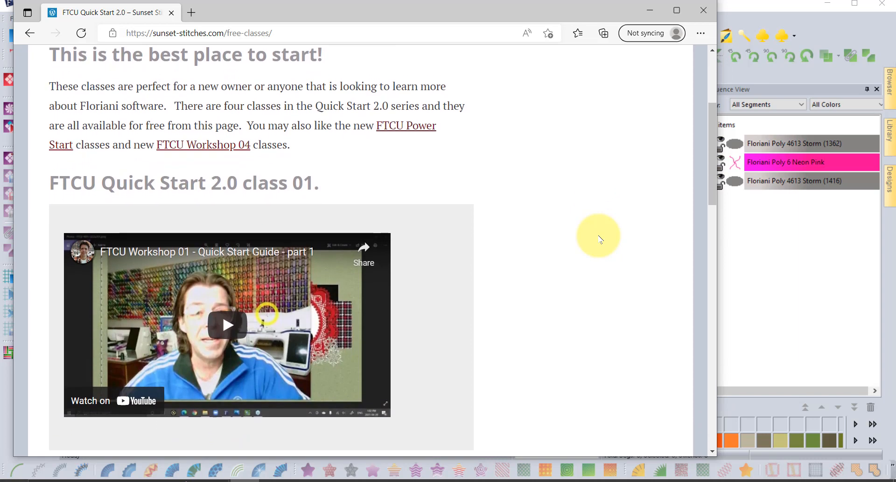
scroll(601, 240, "down", 3)
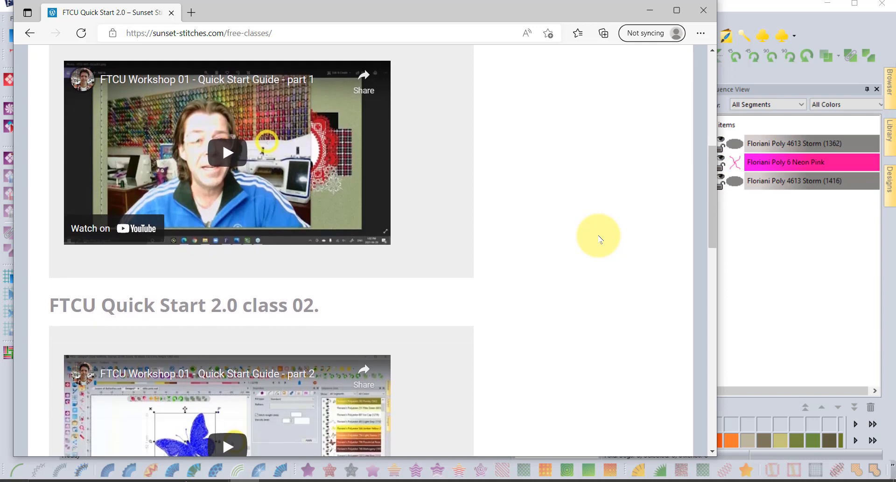
scroll(600, 240, "down", 1)
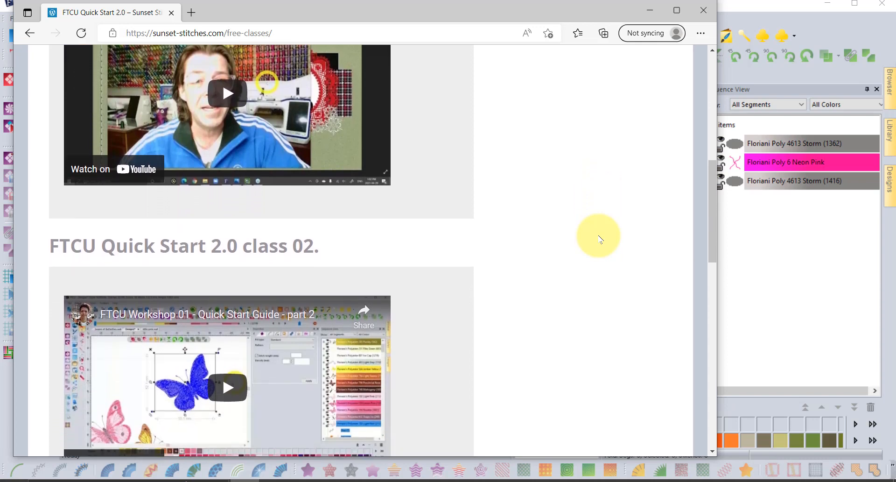
scroll(599, 242, "up", 2)
scroll(244, 132, "up", 2)
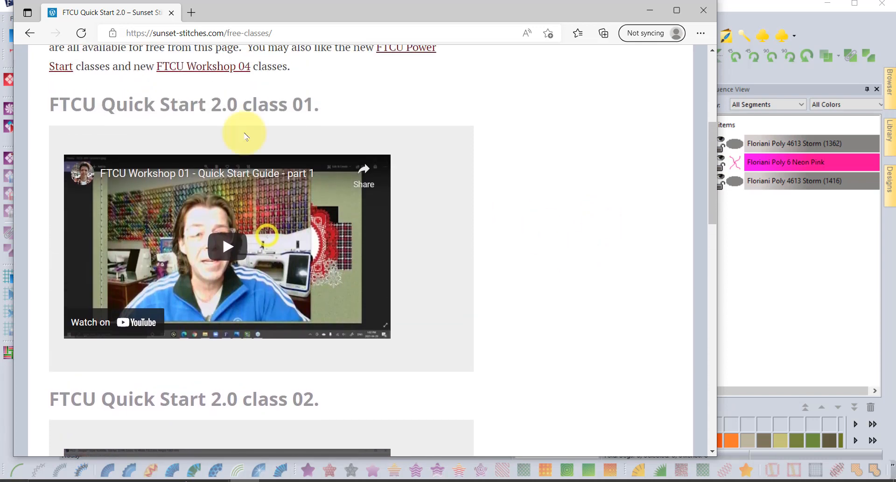
scroll(505, 183, "down", 2)
scroll(505, 183, "down", 11)
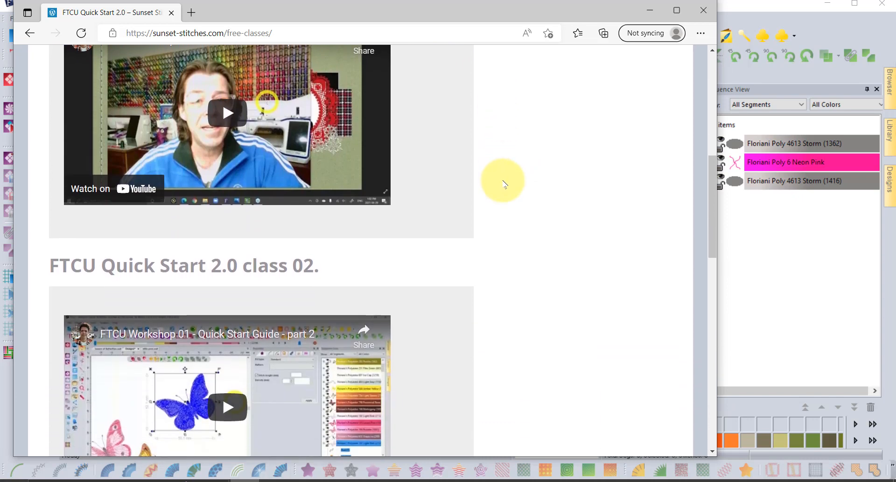
scroll(504, 184, "down", 7)
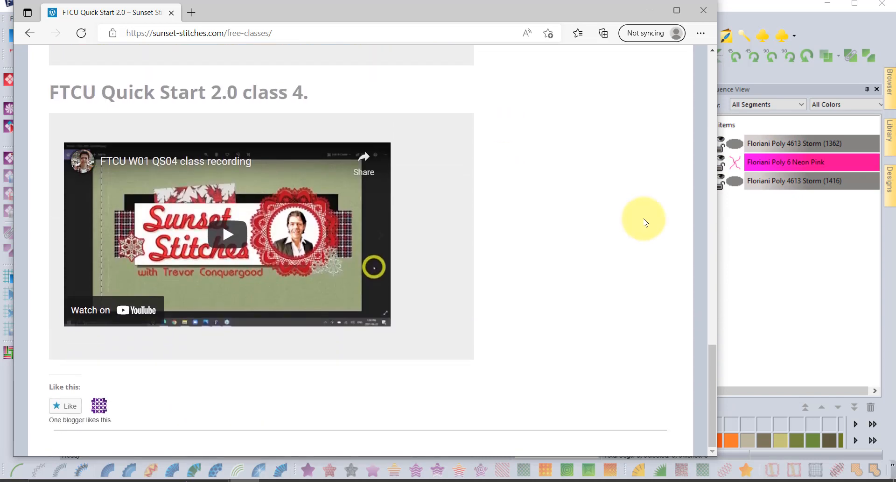
scroll(645, 222, "up", 20)
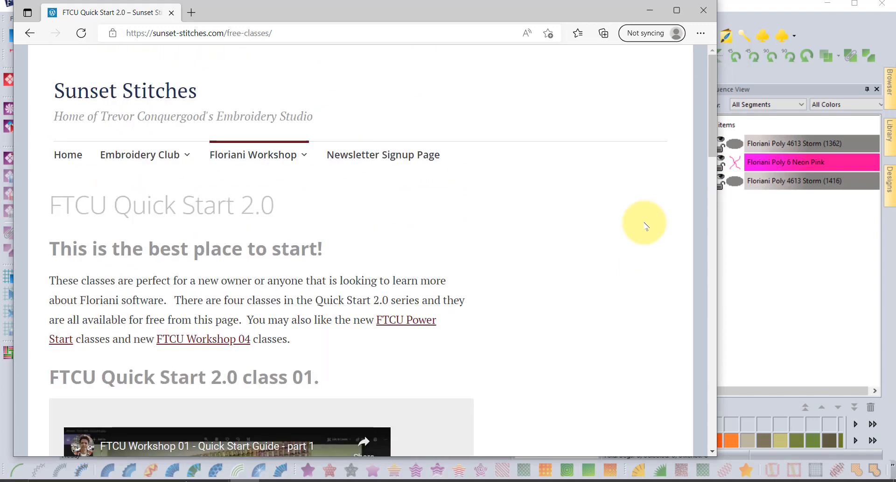
left_click(648, 9)
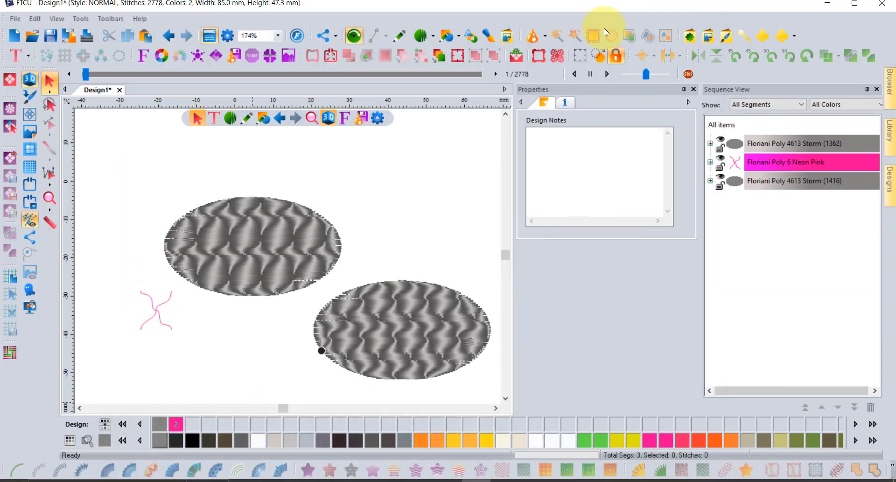